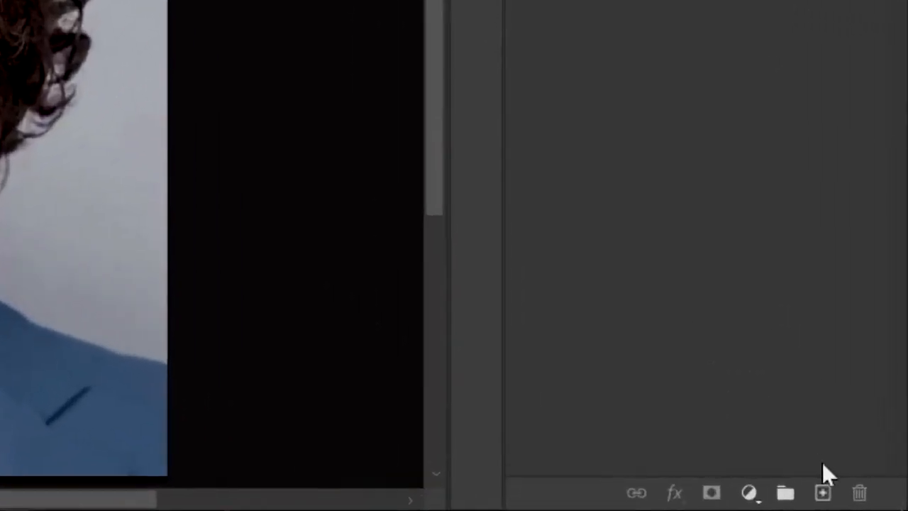
Step: Add a new layer above the portrait and fill it with solid orange #dd8200 in Normal mode at 100% opacity
{"action": "left_click", "coordinate": [860, 500]}
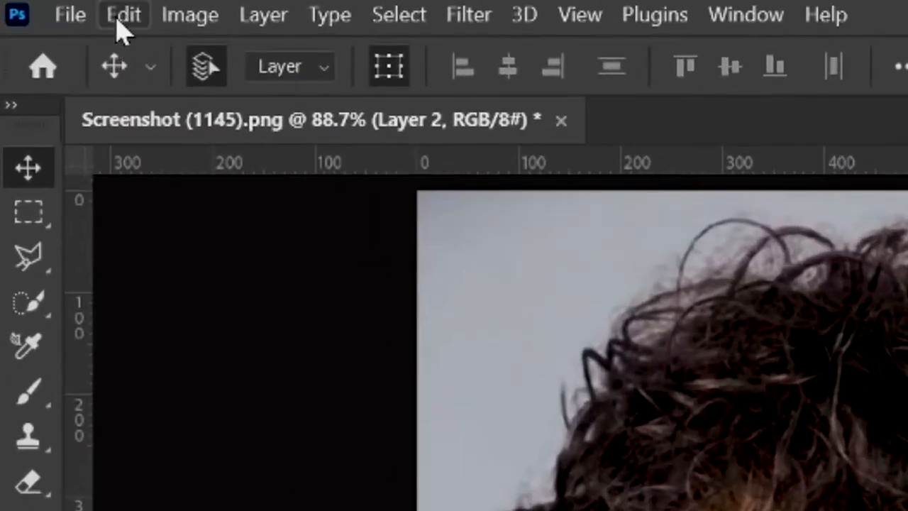
{"action": "left_click", "coordinate": [52, 9]}
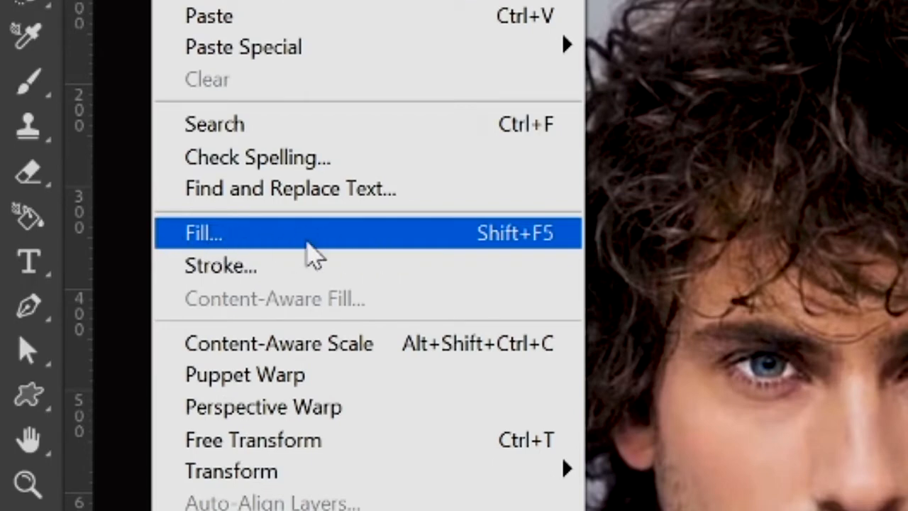
{"action": "left_click", "coordinate": [306, 243]}
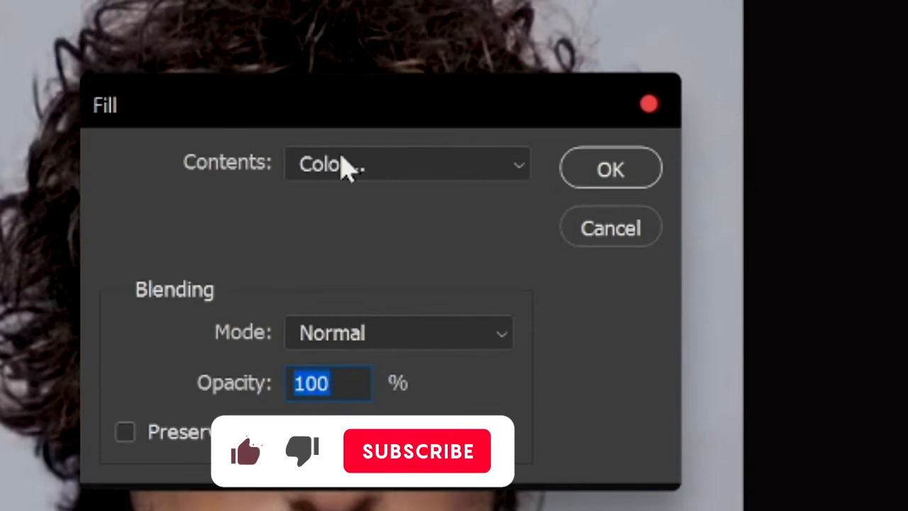
{"action": "left_click", "coordinate": [347, 167]}
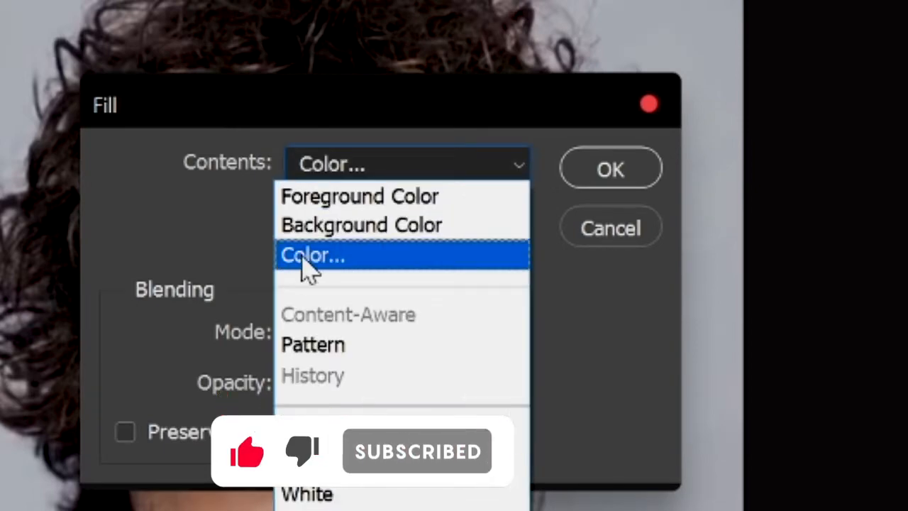
{"action": "left_click", "coordinate": [373, 257]}
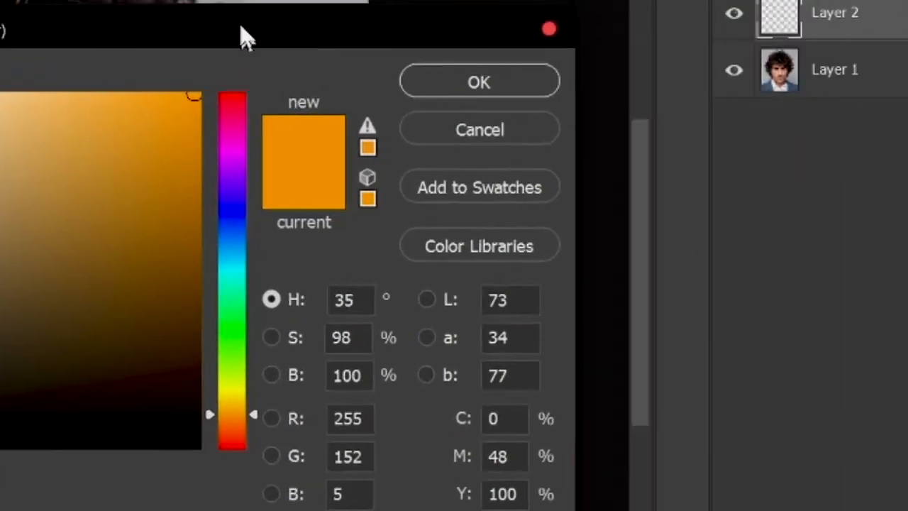
{"action": "left_click_drag", "start_coordinate": [241, 39], "coordinate": [252, 2]}
{"action": "left_click", "coordinate": [210, 76]}
{"action": "mouse_move", "coordinate": [224, 93]}
{"action": "left_mouse_down"}
{"action": "mouse_move", "coordinate": [210, 98]}
{"action": "mouse_move", "coordinate": [224, 80]}
{"action": "left_mouse_up"}
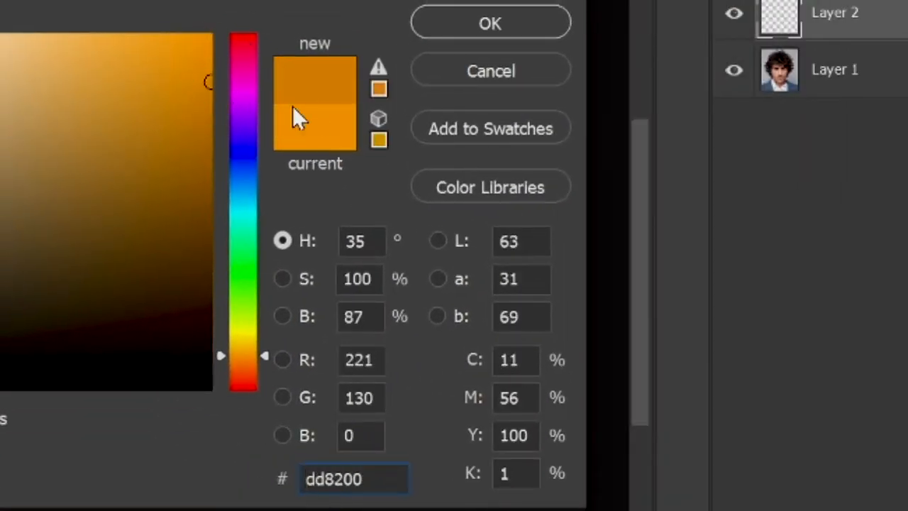
{"action": "left_click", "coordinate": [496, 29]}
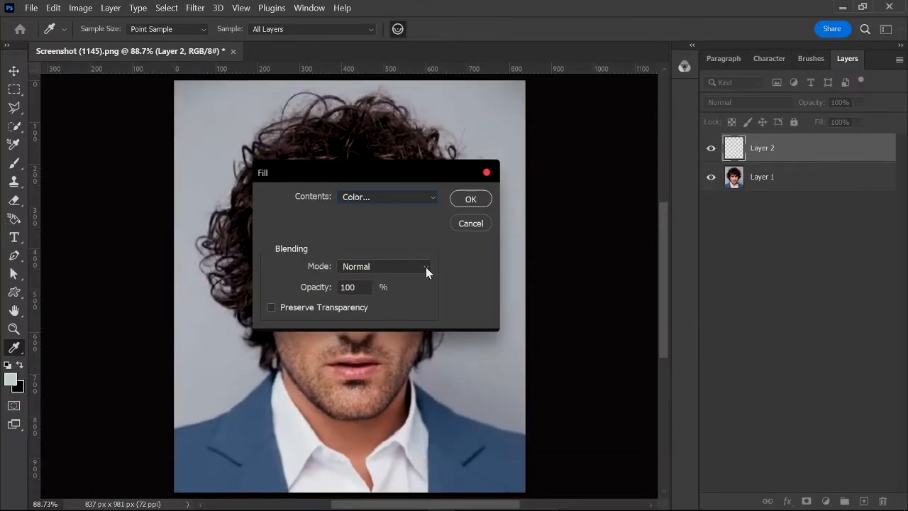
{"action": "left_click", "coordinate": [471, 201]}
Step: Place the orange Layer 2 beneath the portrait Layer 1 and make Layer 1 the active layer
{"action": "key", "text": "v"}
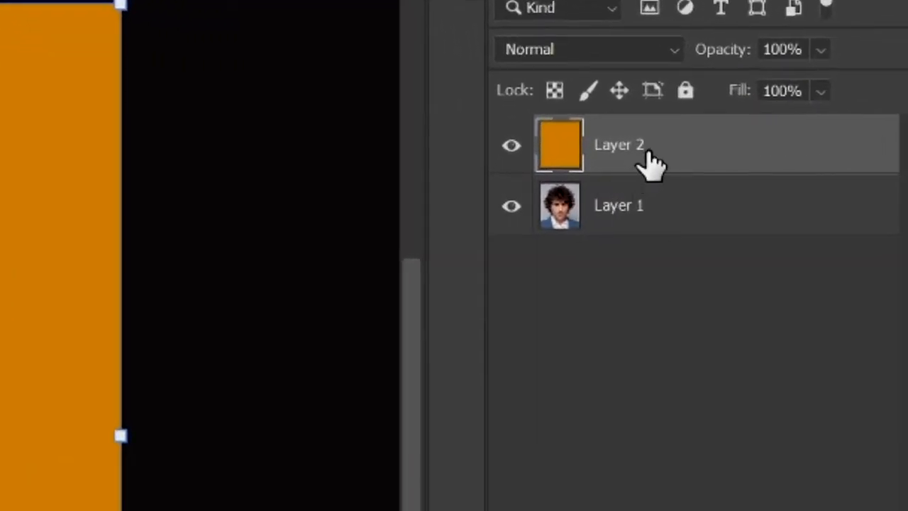
{"action": "left_click_drag", "start_coordinate": [651, 164], "coordinate": [648, 260]}
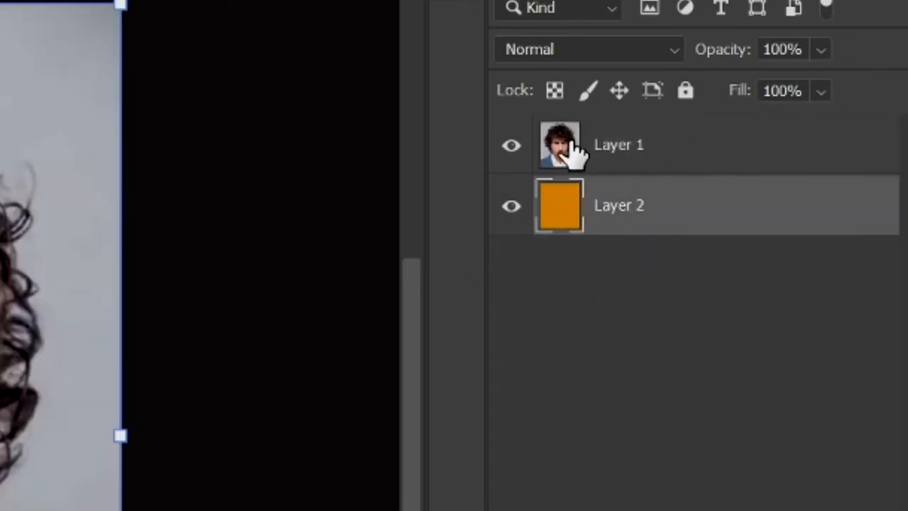
{"action": "left_click", "coordinate": [731, 163]}
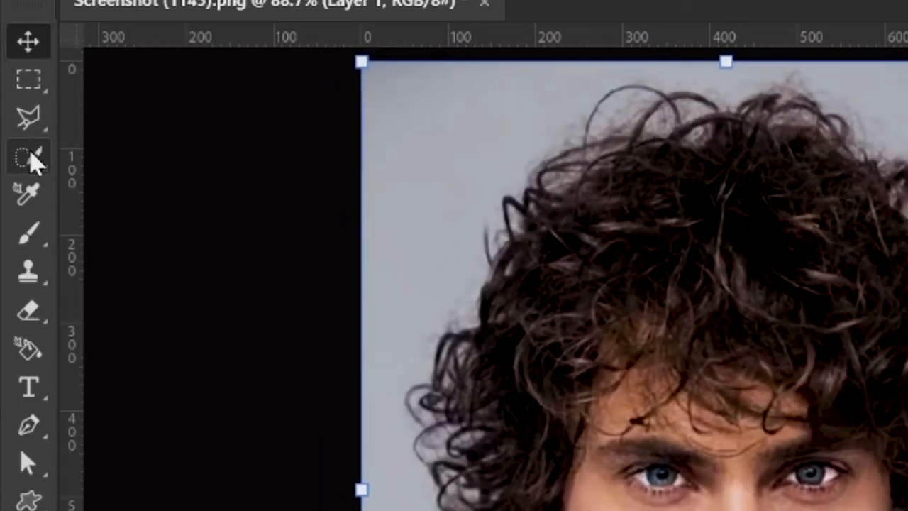
Step: Select the whole man, including hair, face and suit, with the Quick Selection Tool
{"action": "left_click", "coordinate": [32, 158]}
{"action": "right_click", "coordinate": [33, 158]}
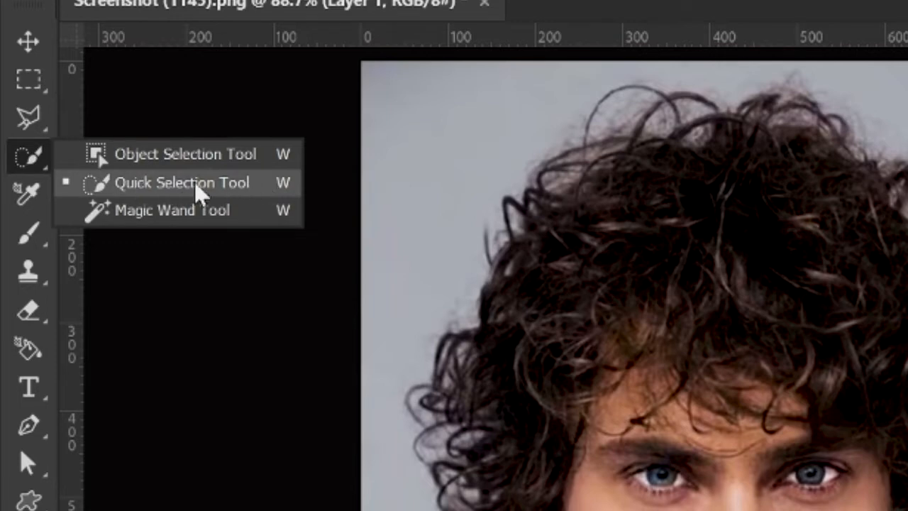
{"action": "left_click", "coordinate": [221, 185]}
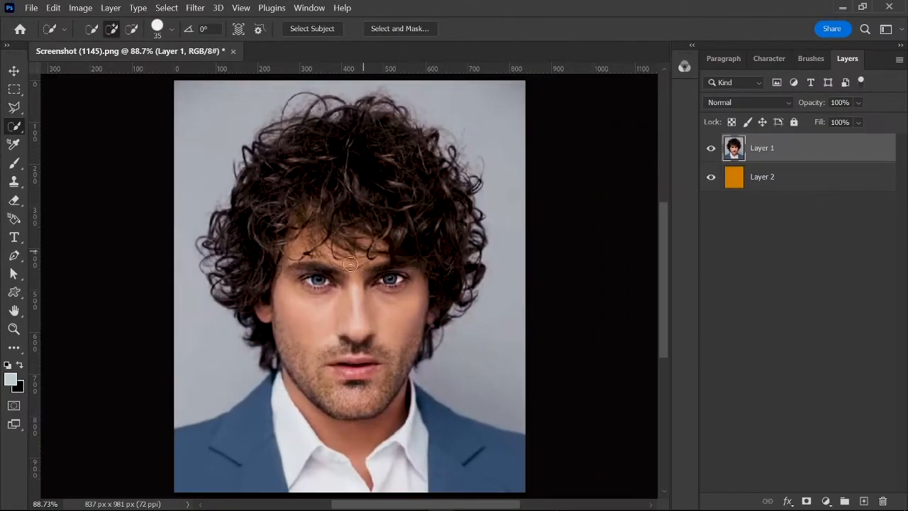
{"action": "mouse_move", "coordinate": [333, 243]}
{"action": "left_mouse_down"}
{"action": "mouse_move", "coordinate": [286, 324]}
{"action": "mouse_move", "coordinate": [322, 400]}
{"action": "mouse_move", "coordinate": [311, 423]}
{"action": "left_mouse_up"}
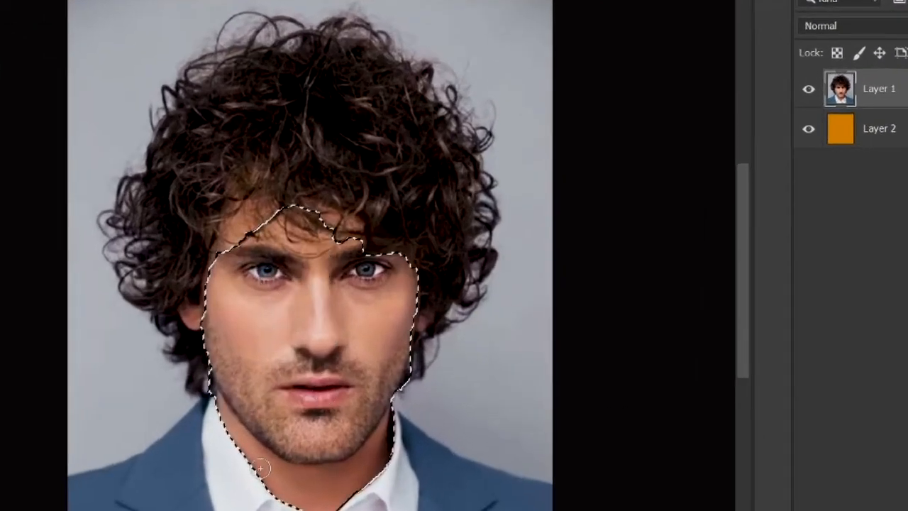
{"action": "mouse_move", "coordinate": [260, 468]}
{"action": "left_mouse_down"}
{"action": "mouse_move", "coordinate": [163, 504]}
{"action": "mouse_move", "coordinate": [482, 509]}
{"action": "left_mouse_up"}
{"action": "mouse_move", "coordinate": [383, 230]}
{"action": "left_mouse_down"}
{"action": "mouse_move", "coordinate": [401, 204]}
{"action": "mouse_move", "coordinate": [403, 180]}
{"action": "mouse_move", "coordinate": [384, 134]}
{"action": "mouse_move", "coordinate": [363, 115]}
{"action": "mouse_move", "coordinate": [316, 96]}
{"action": "mouse_move", "coordinate": [263, 93]}
{"action": "mouse_move", "coordinate": [211, 136]}
{"action": "left_mouse_up"}
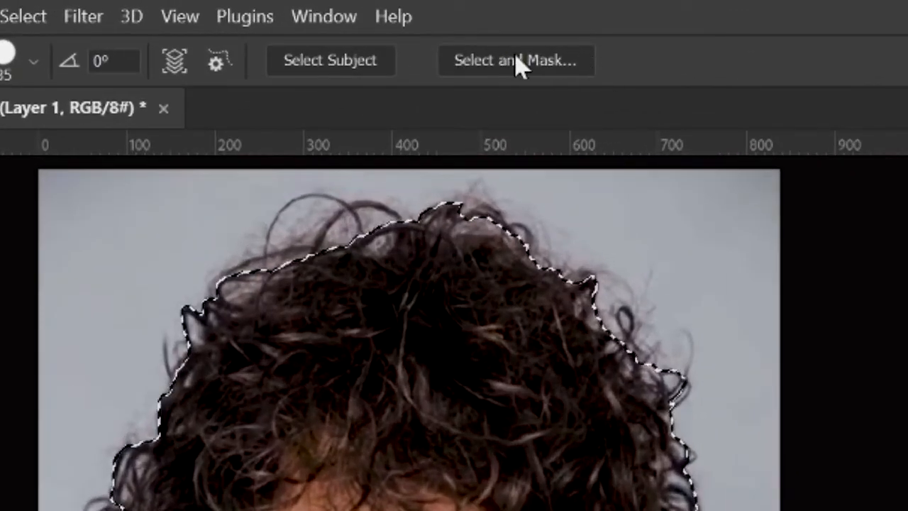
Step: In Select and Mask, set the red Overlay view's opacity to 85% and refine the curly hair outline with the Refine Edge Brush
{"action": "left_click", "coordinate": [534, 64]}
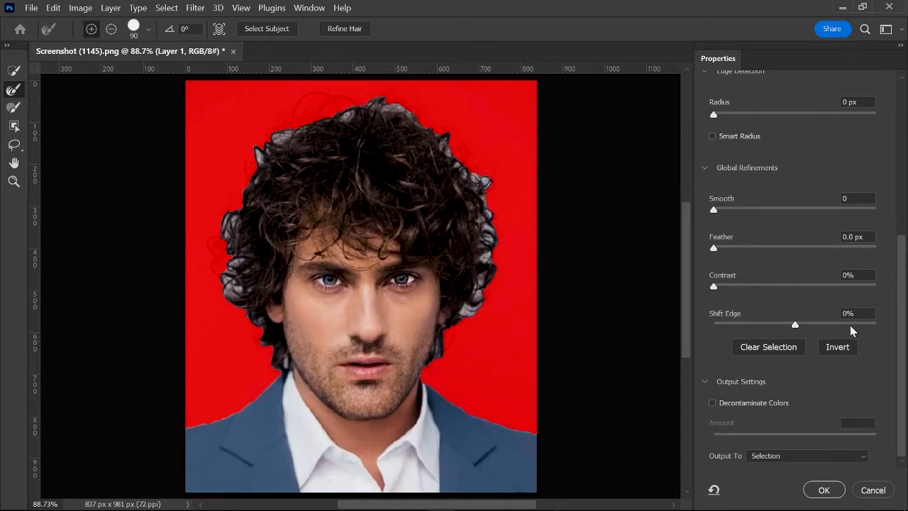
{"action": "left_click_drag", "start_coordinate": [902, 319], "coordinate": [902, 160]}
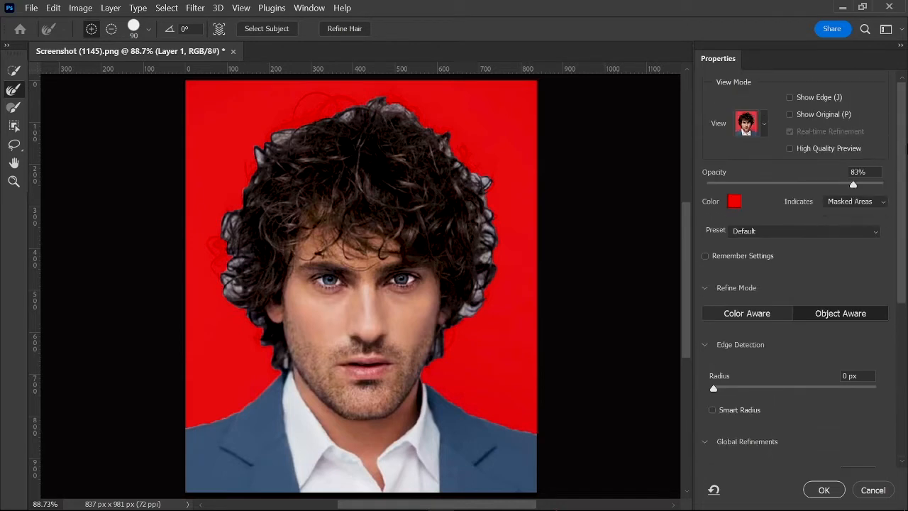
{"action": "left_click", "coordinate": [764, 126]}
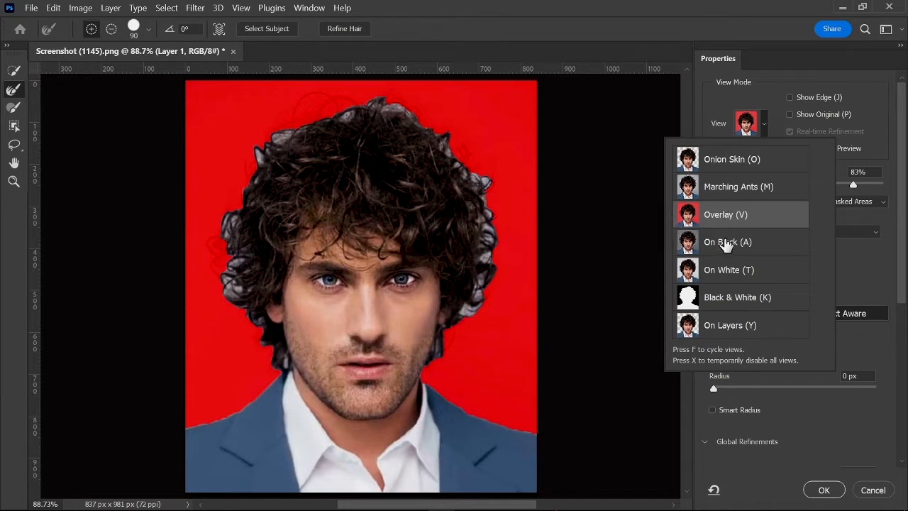
{"action": "left_click", "coordinate": [718, 136]}
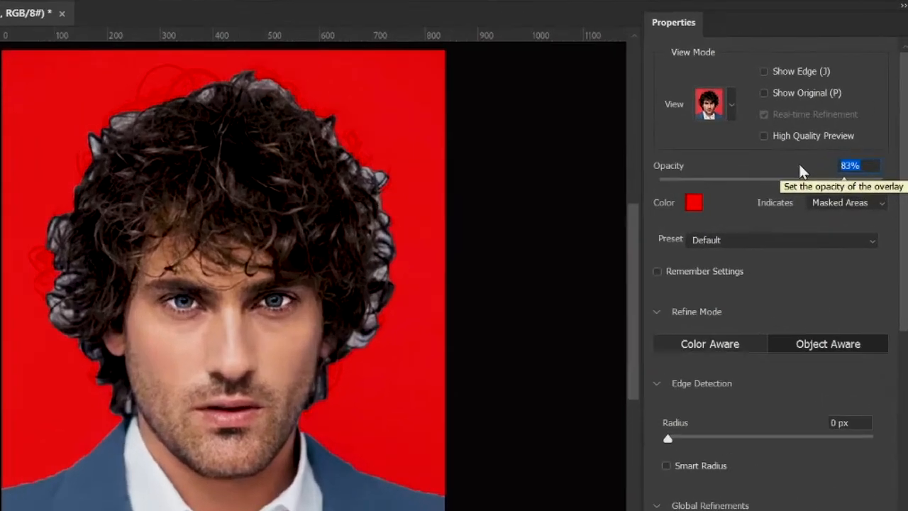
{"action": "type", "text": "85"}
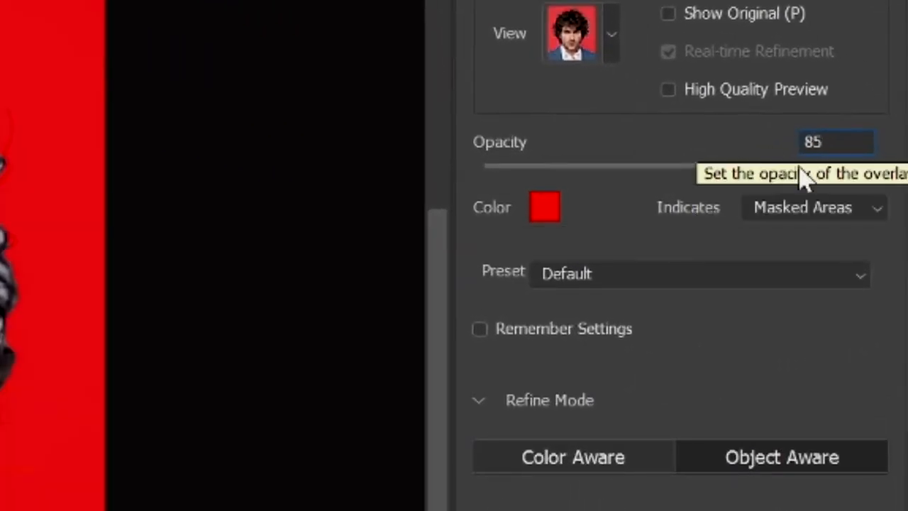
{"action": "key", "text": "Return"}
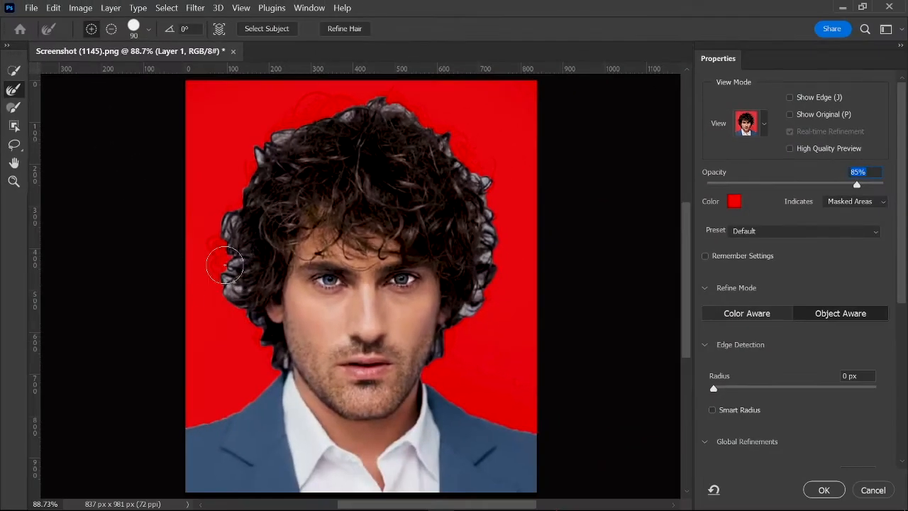
{"action": "mouse_move", "coordinate": [272, 363]}
{"action": "left_mouse_down"}
{"action": "mouse_move", "coordinate": [255, 346]}
{"action": "mouse_move", "coordinate": [242, 309]}
{"action": "mouse_move", "coordinate": [235, 201]}
{"action": "mouse_move", "coordinate": [271, 135]}
{"action": "mouse_move", "coordinate": [312, 112]}
{"action": "mouse_move", "coordinate": [356, 104]}
{"action": "mouse_move", "coordinate": [417, 116]}
{"action": "mouse_move", "coordinate": [490, 182]}
{"action": "mouse_move", "coordinate": [493, 257]}
{"action": "mouse_move", "coordinate": [475, 323]}
{"action": "mouse_move", "coordinate": [444, 352]}
{"action": "left_mouse_up"}
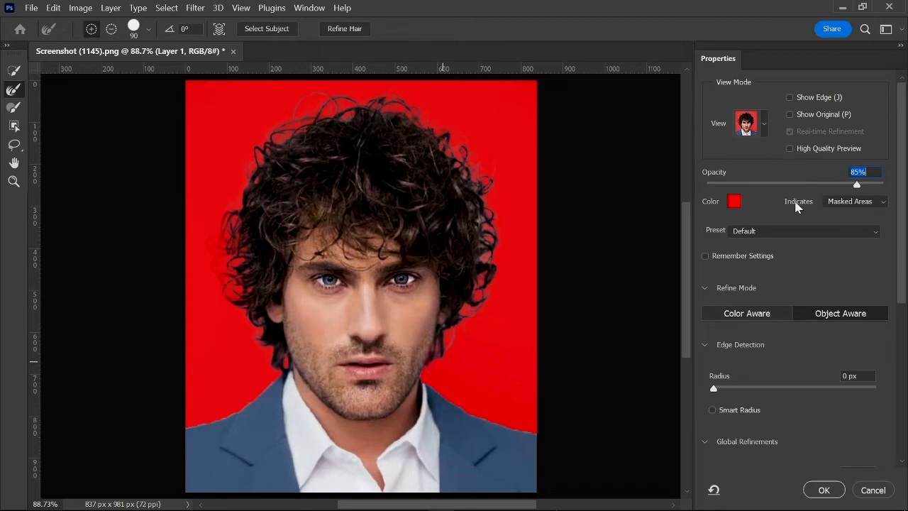
Step: Enable Decontaminate Colors for the cutout and set its amount to 50%
{"action": "left_click_drag", "start_coordinate": [905, 233], "coordinate": [899, 397]}
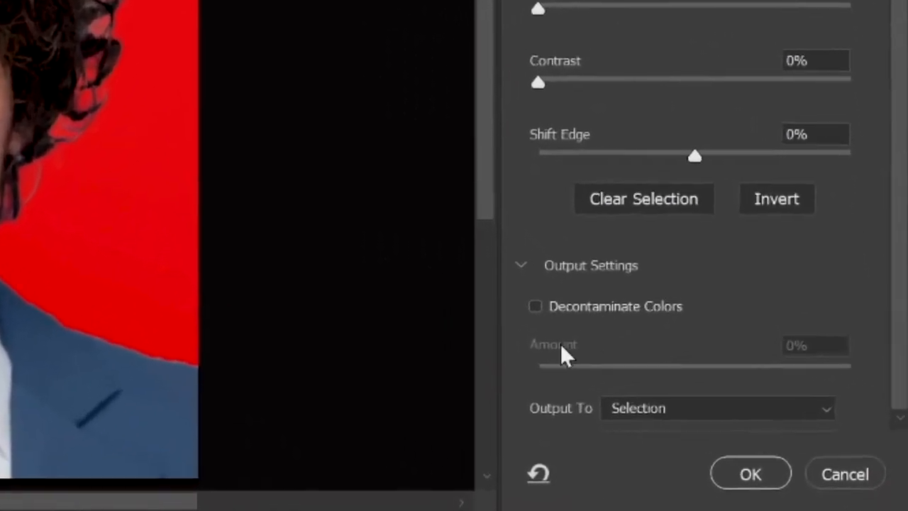
{"action": "left_click", "coordinate": [516, 295]}
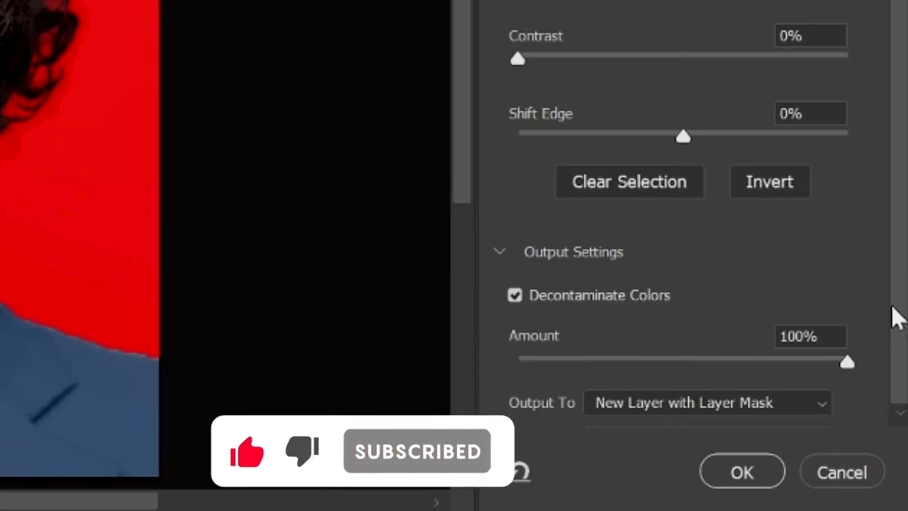
{"action": "left_click_drag", "start_coordinate": [822, 336], "coordinate": [741, 337]}
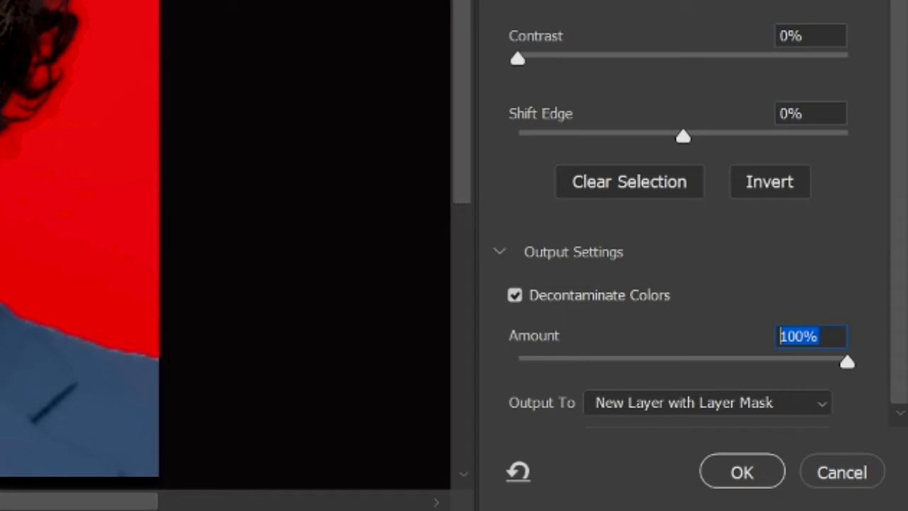
{"action": "type", "text": "6"}
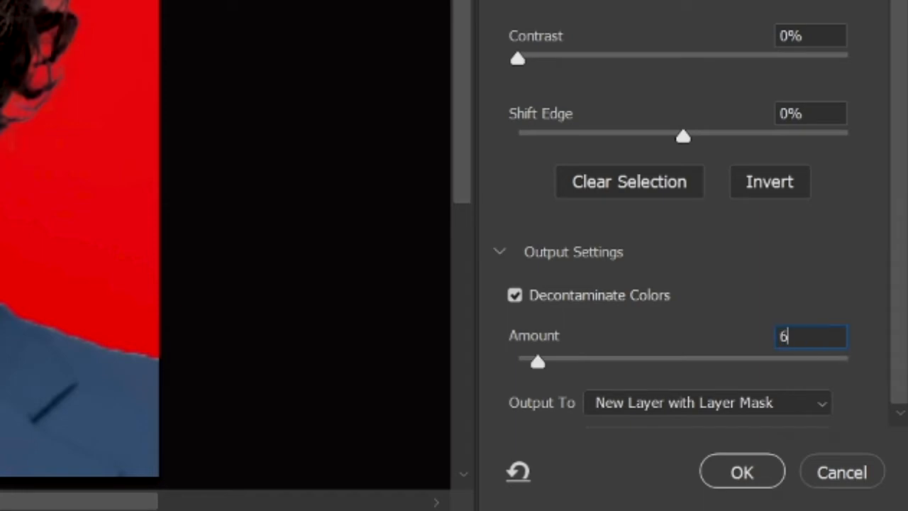
{"action": "key", "text": "BackSpace"}
{"action": "type", "text": "50"}
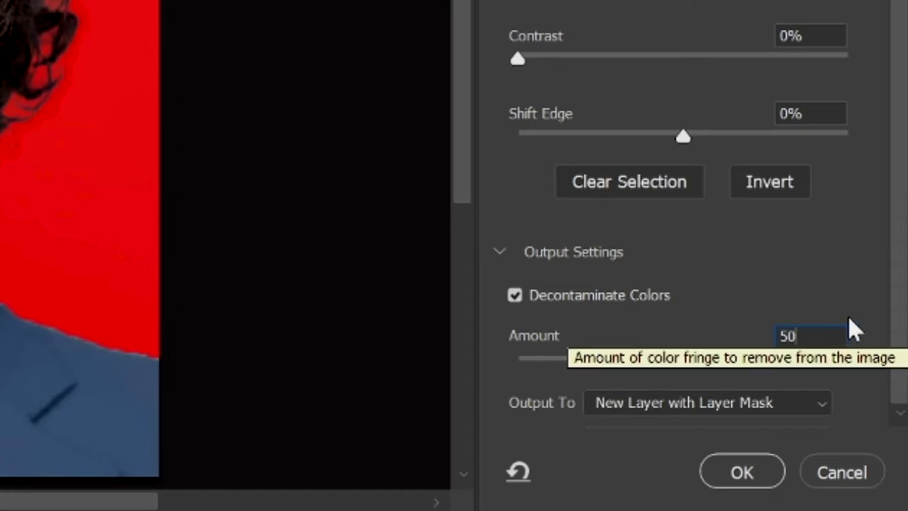
{"action": "key", "text": "Return"}
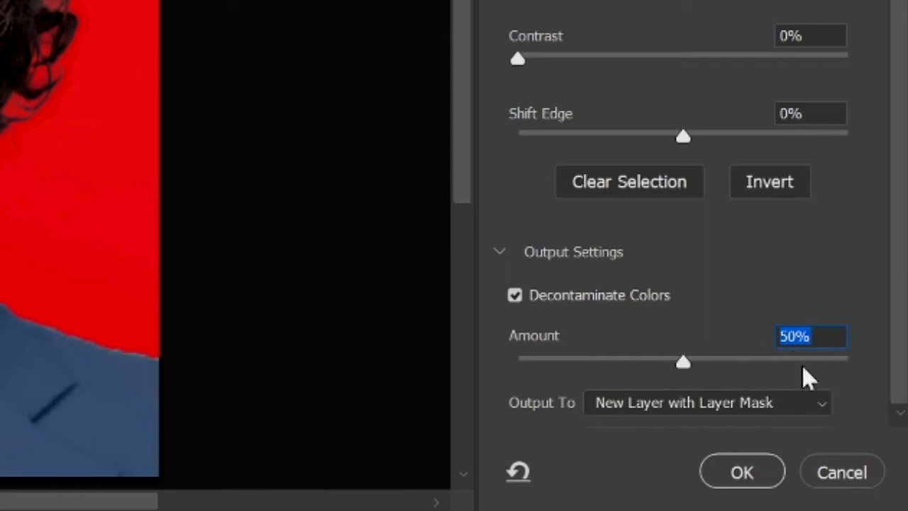
Step: Output the refined selection as New Layer with Layer Mask and apply it
{"action": "left_click", "coordinate": [807, 404]}
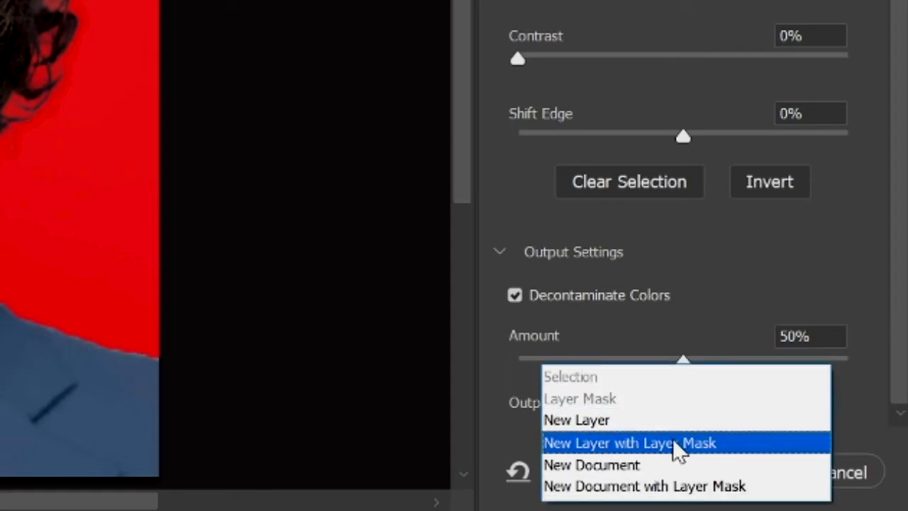
{"action": "left_click", "coordinate": [632, 444]}
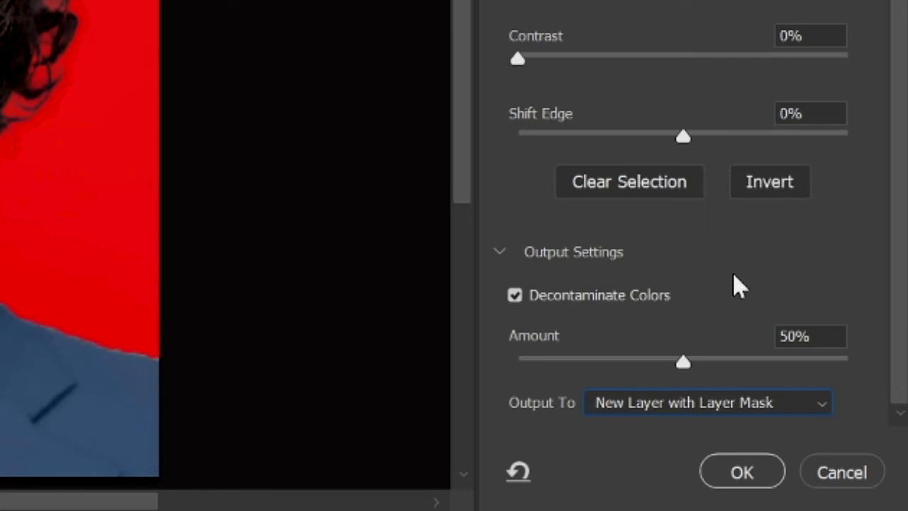
{"action": "left_click", "coordinate": [744, 475]}
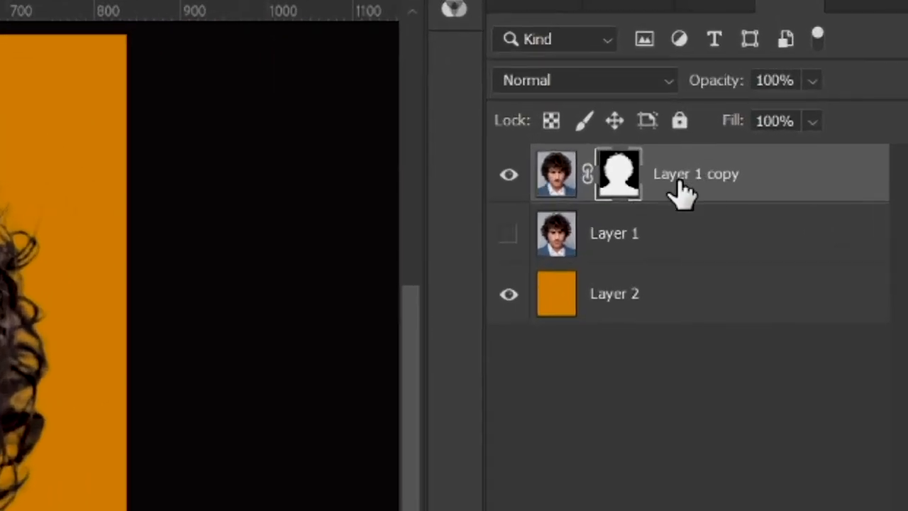
Step: Duplicate the masked Layer 1 copy and merge the duplicate down, applying the layer mask
{"action": "key", "text": "ctrl+j"}
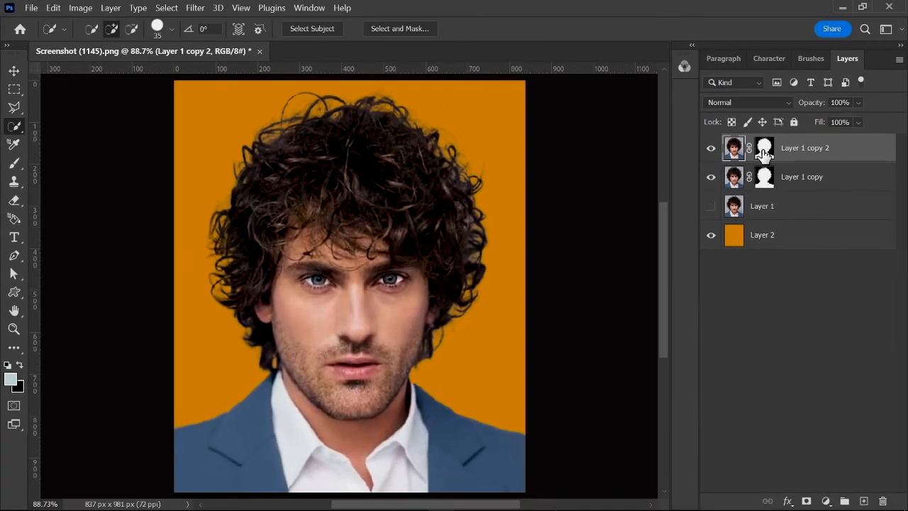
{"action": "right_click", "coordinate": [778, 147]}
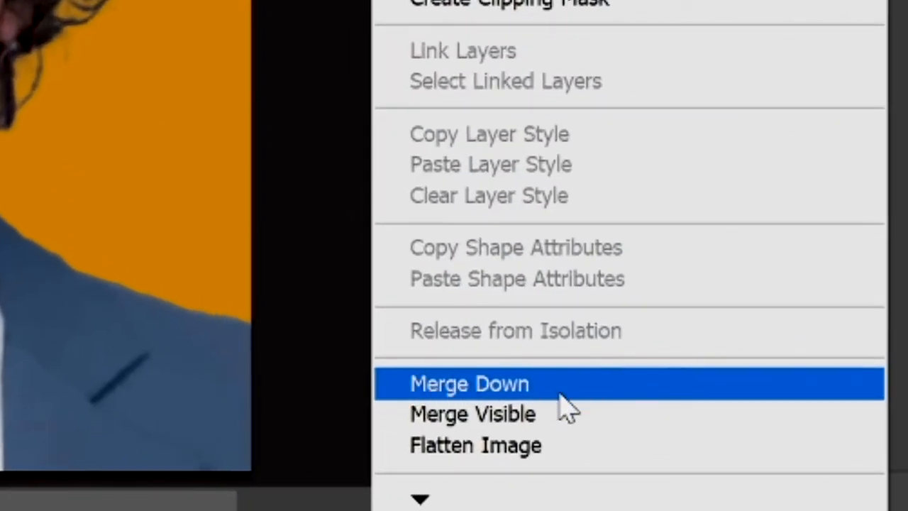
{"action": "left_click", "coordinate": [509, 388]}
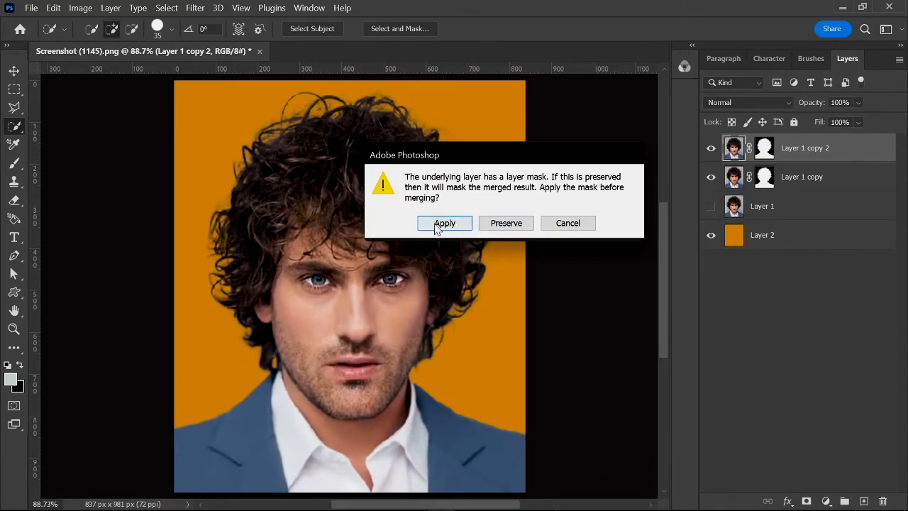
{"action": "left_click", "coordinate": [444, 224]}
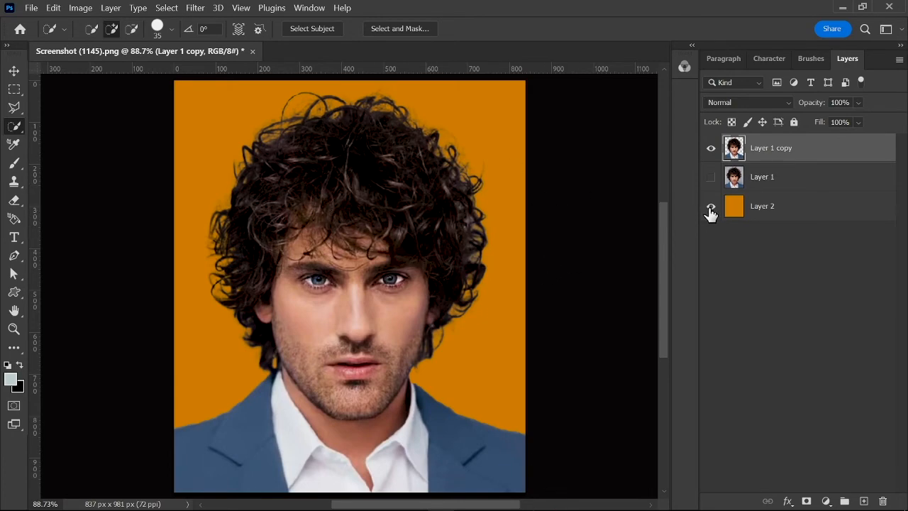
Step: Hide the orange Layer 2 so only the cutout is shown, and switch to the Move tool
{"action": "left_click", "coordinate": [710, 211]}
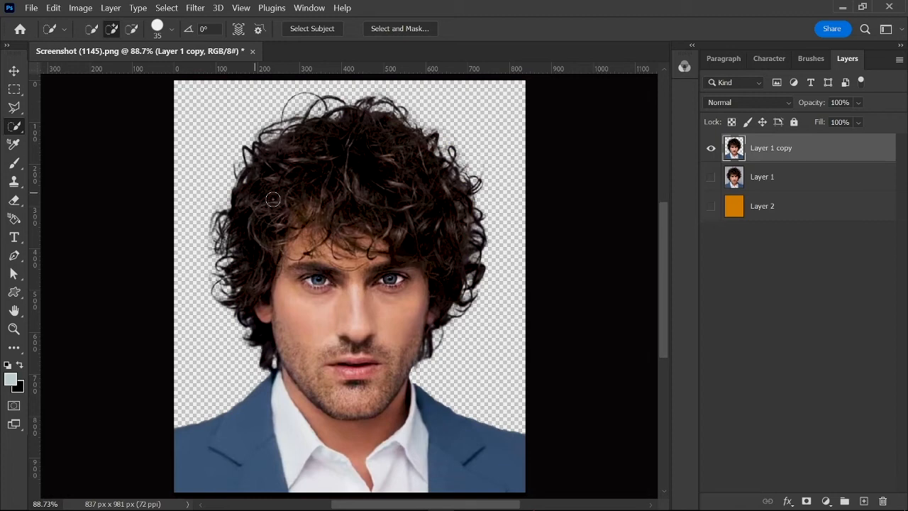
{"action": "left_click", "coordinate": [23, 77]}
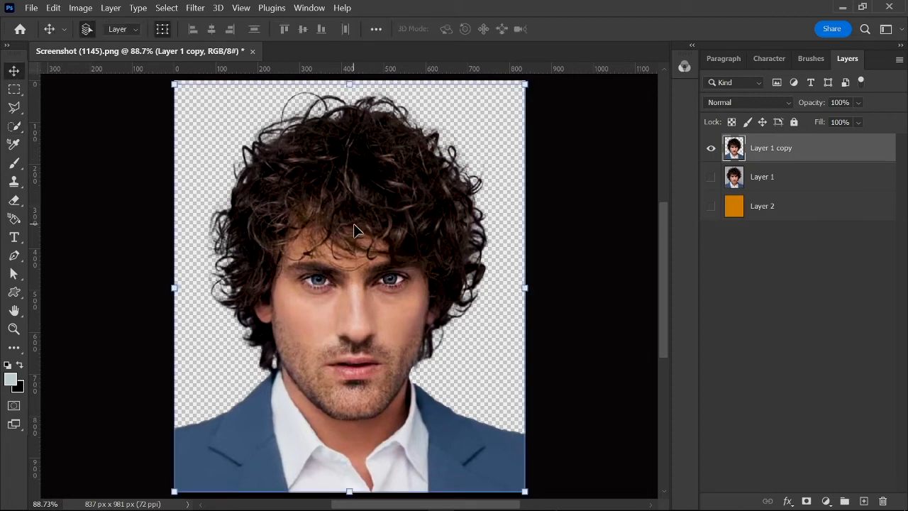
Step: Shift the cutout layer slightly downward and bring it back into place on the canvas
{"action": "mouse_move", "coordinate": [365, 244]}
{"action": "left_mouse_down"}
{"action": "mouse_move", "coordinate": [378, 231]}
{"action": "mouse_move", "coordinate": [422, 226]}
{"action": "mouse_move", "coordinate": [369, 241]}
{"action": "mouse_move", "coordinate": [354, 268]}
{"action": "mouse_move", "coordinate": [369, 249]}
{"action": "left_mouse_up"}
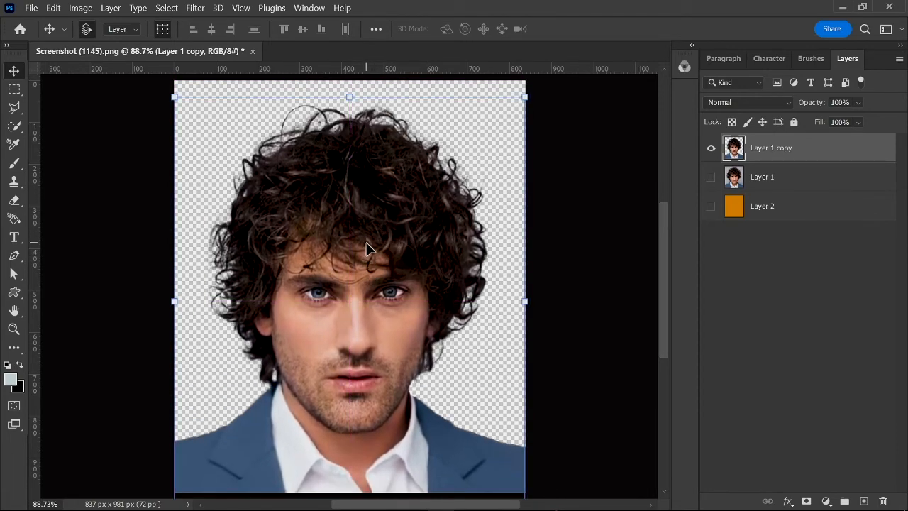
{"action": "scroll", "coordinate": [368, 250], "scroll_direction": "up", "scroll_amount": 2}
{"action": "scroll", "coordinate": [368, 250], "scroll_direction": "down", "scroll_amount": 2}
{"action": "mouse_move", "coordinate": [366, 239]}
{"action": "left_mouse_down"}
{"action": "mouse_move", "coordinate": [368, 225]}
{"action": "mouse_move", "coordinate": [367, 237]}
{"action": "left_mouse_up"}
Step: Examine the cutout's curly hair edges against the transparent background, both close up and as a whole
{"action": "scroll", "coordinate": [369, 237], "scroll_direction": "up", "scroll_amount": 3}
{"action": "scroll", "coordinate": [370, 237], "scroll_direction": "down", "scroll_amount": 4}
{"action": "scroll", "coordinate": [369, 238], "scroll_direction": "up", "scroll_amount": 1}
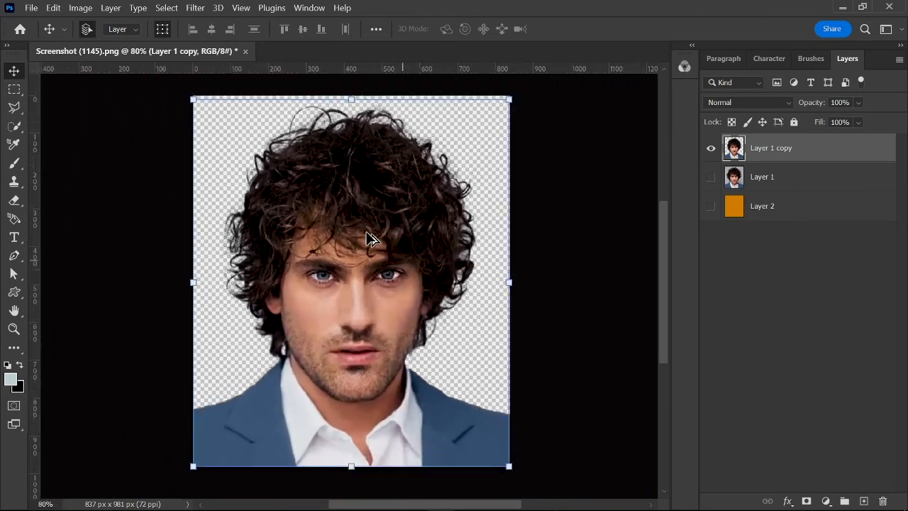
{"action": "scroll", "coordinate": [368, 239], "scroll_direction": "down", "scroll_amount": 1}
{"action": "scroll", "coordinate": [368, 239], "scroll_direction": "up", "scroll_amount": 2}
{"action": "scroll", "coordinate": [369, 239], "scroll_direction": "down", "scroll_amount": 2}
{"action": "scroll", "coordinate": [369, 239], "scroll_direction": "up", "scroll_amount": 3}
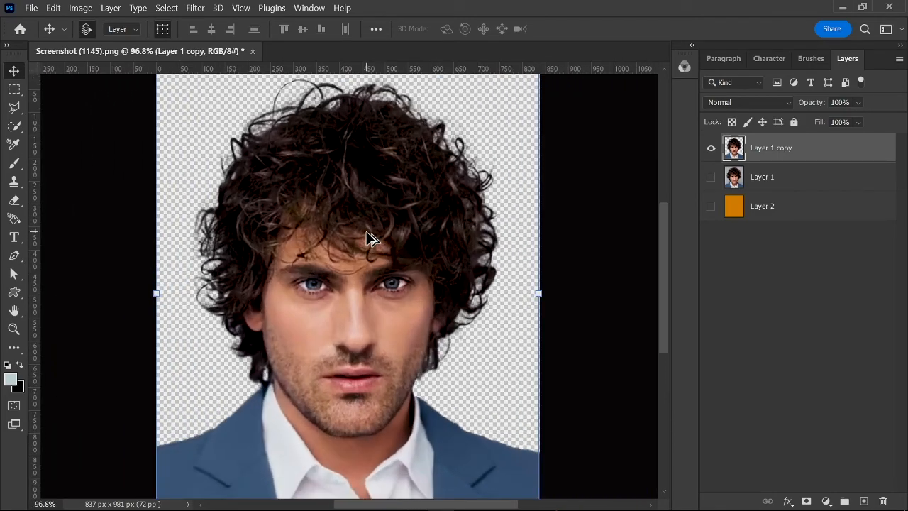
{"action": "scroll", "coordinate": [369, 239], "scroll_direction": "down", "scroll_amount": 1}
{"action": "scroll", "coordinate": [369, 239], "scroll_direction": "up", "scroll_amount": 1}
{"action": "scroll", "coordinate": [368, 239], "scroll_direction": "down", "scroll_amount": 1}
{"action": "scroll", "coordinate": [369, 239], "scroll_direction": "down", "scroll_amount": 2}
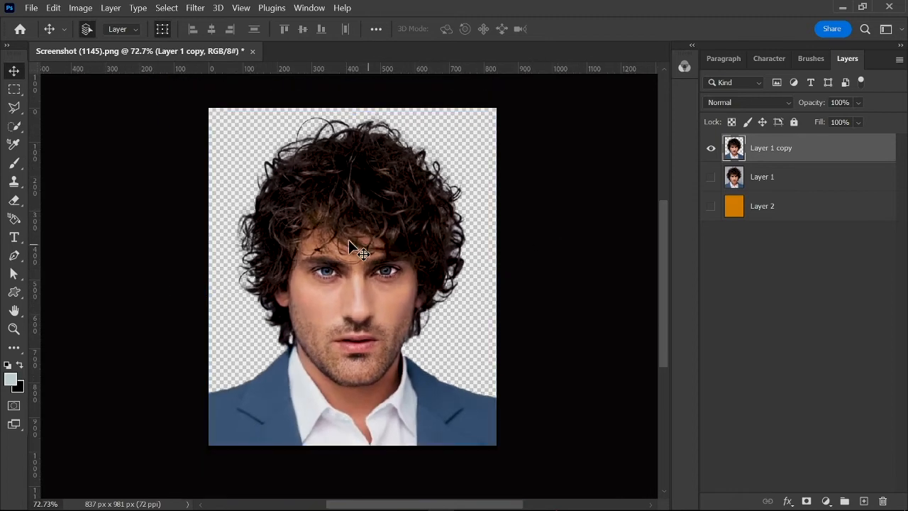
Step: Keep the cutout aligned with the canvas, deselect its layer, and review the finished portrait without the bounding box
{"action": "mouse_move", "coordinate": [349, 241]}
{"action": "left_mouse_down"}
{"action": "mouse_move", "coordinate": [376, 244]}
{"action": "mouse_move", "coordinate": [335, 270]}
{"action": "mouse_move", "coordinate": [378, 253]}
{"action": "mouse_move", "coordinate": [367, 240]}
{"action": "mouse_move", "coordinate": [389, 228]}
{"action": "mouse_move", "coordinate": [324, 234]}
{"action": "mouse_move", "coordinate": [323, 244]}
{"action": "mouse_move", "coordinate": [319, 233]}
{"action": "mouse_move", "coordinate": [363, 244]}
{"action": "mouse_move", "coordinate": [360, 225]}
{"action": "mouse_move", "coordinate": [357, 243]}
{"action": "left_mouse_up"}
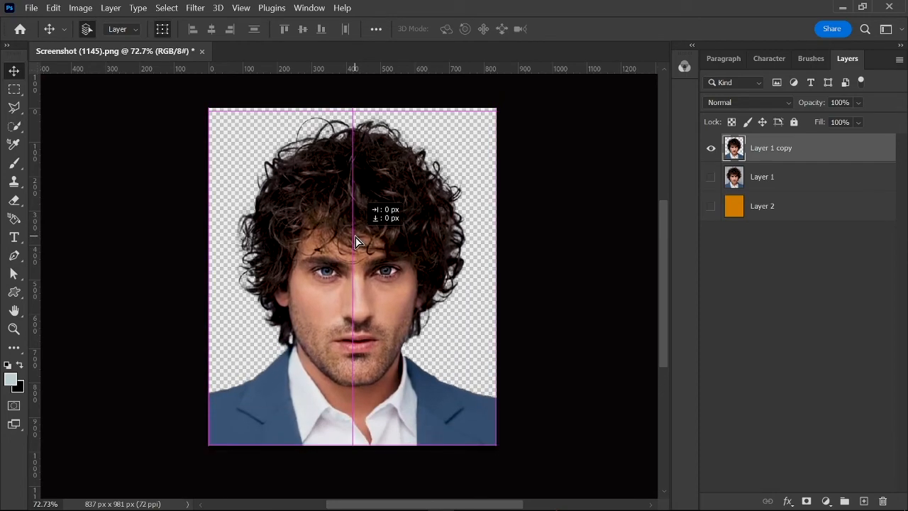
{"action": "scroll", "coordinate": [356, 238], "scroll_direction": "up", "scroll_amount": 5}
{"action": "scroll", "coordinate": [361, 241], "scroll_direction": "down", "scroll_amount": 5}
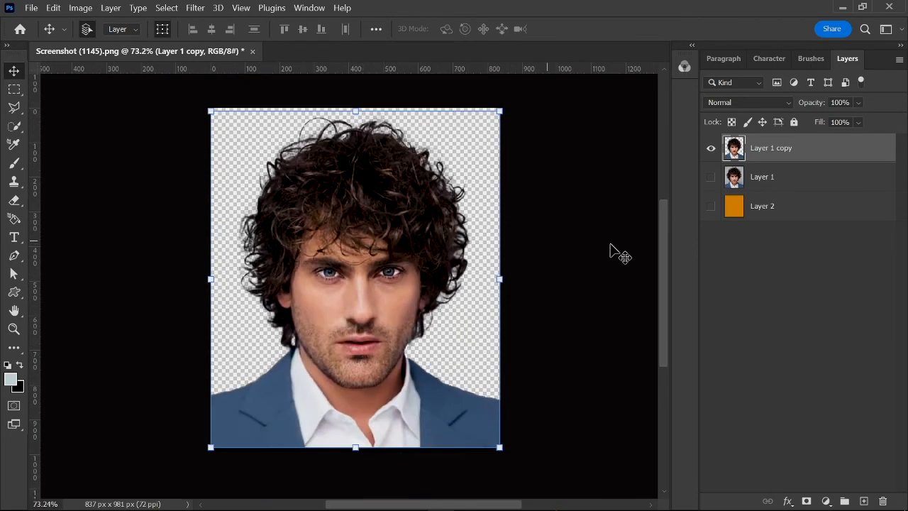
{"action": "left_click", "coordinate": [617, 253]}
{"action": "scroll", "coordinate": [368, 247], "scroll_direction": "up", "scroll_amount": 4}
{"action": "scroll", "coordinate": [368, 248], "scroll_direction": "down", "scroll_amount": 1}
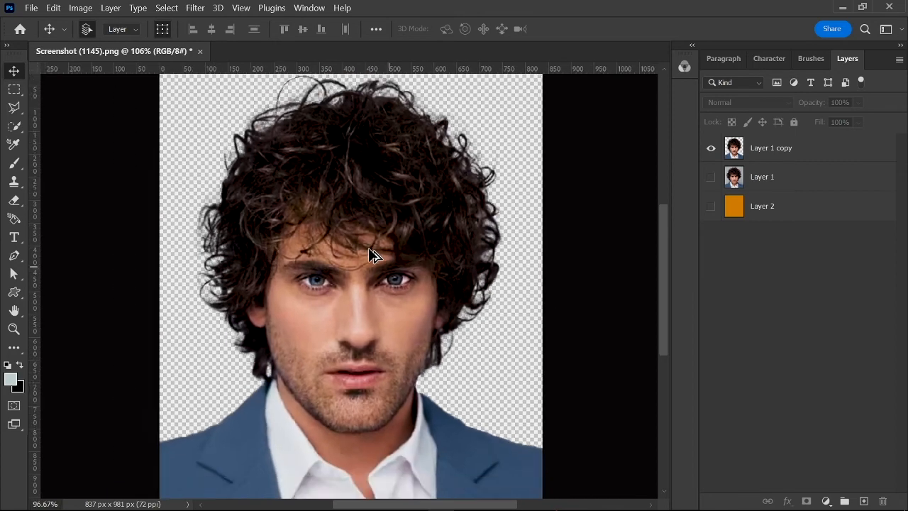
{"action": "scroll", "coordinate": [368, 248], "scroll_direction": "down", "scroll_amount": 2}
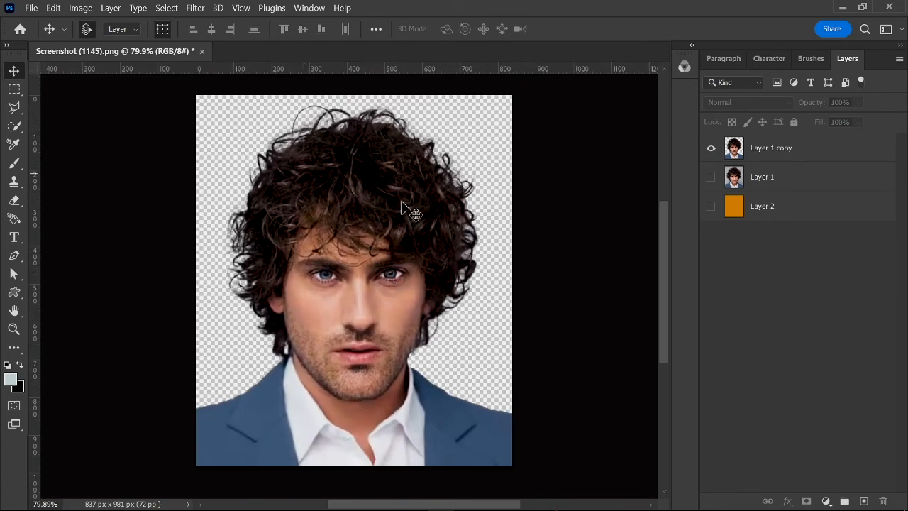